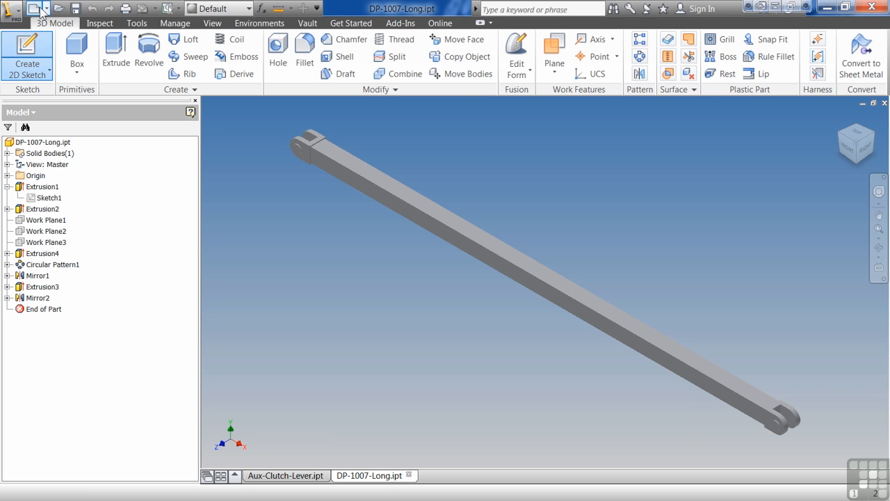
- Create a drawing from the Standard.idw template and place a front base view of DP-1007-Long.ipt at 1:1 scale
{"action": "left_click", "coordinate": [34, 9]}
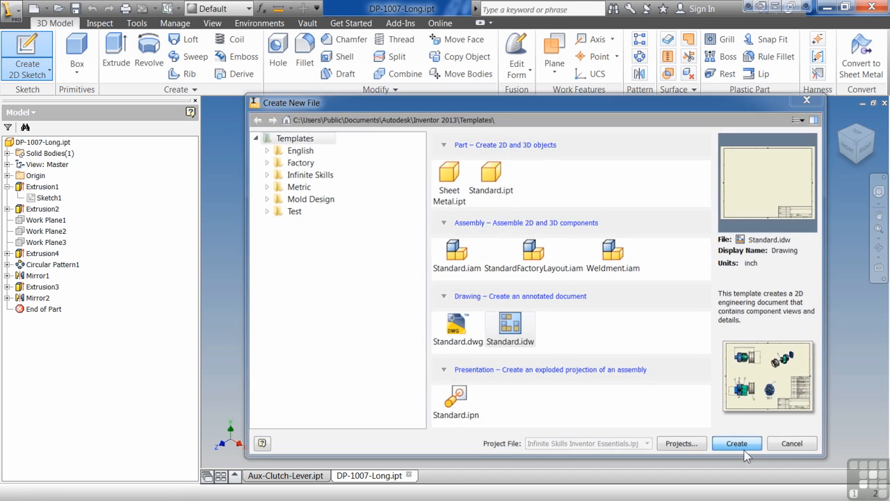
{"action": "left_click", "coordinate": [737, 444]}
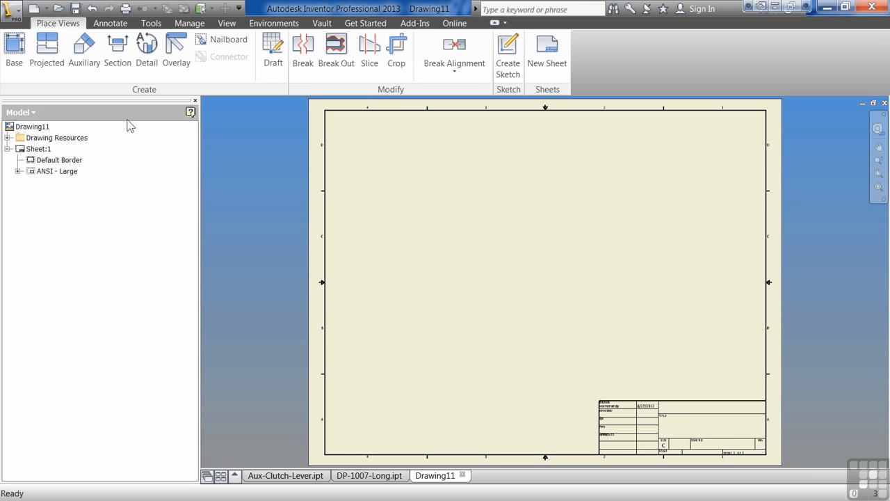
{"action": "left_click", "coordinate": [15, 55]}
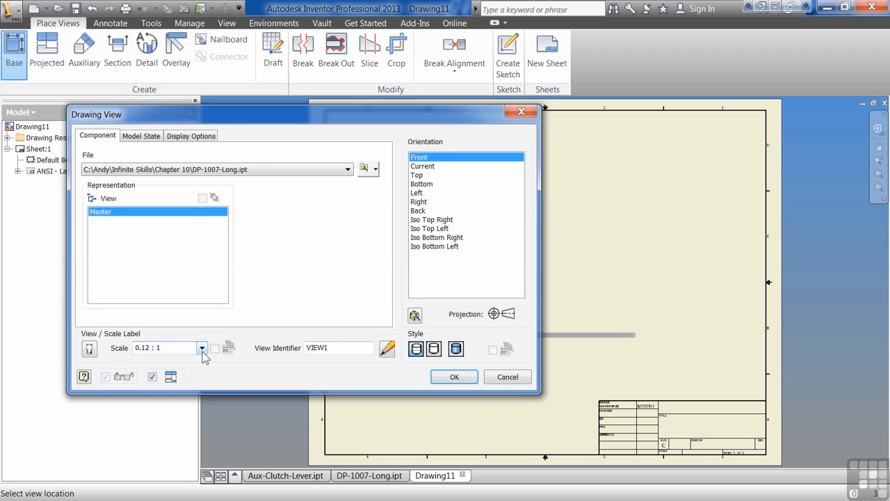
{"action": "left_click", "coordinate": [202, 347]}
{"action": "left_click", "coordinate": [174, 379]}
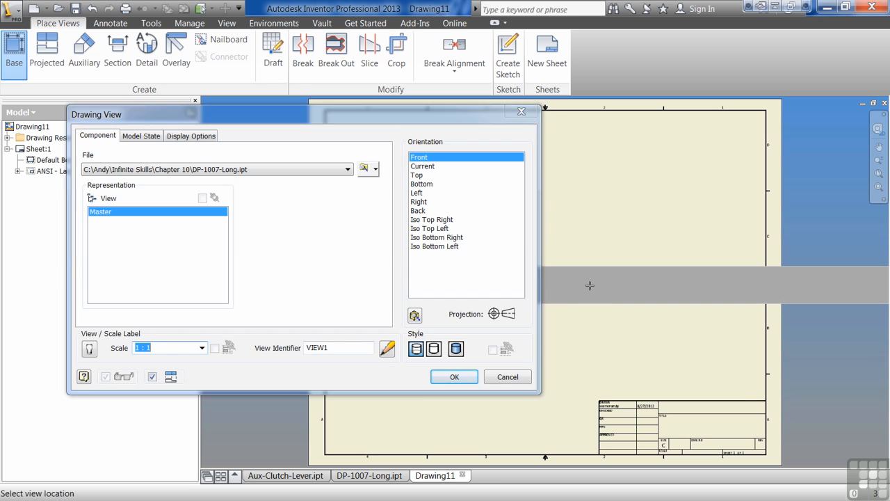
{"action": "left_click", "coordinate": [591, 285]}
{"action": "right_click", "coordinate": [520, 332]}
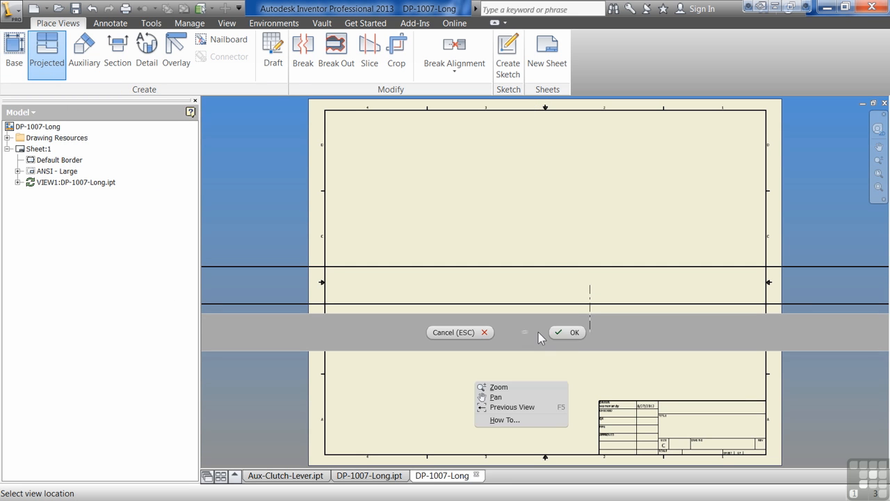
{"action": "left_click", "coordinate": [574, 337]}
- Break the view with a horizontal rectangular-style break and a 0.250 in gap, removing the long middle section of the bar
{"action": "scroll", "coordinate": [515, 339], "scroll_direction": "down", "scroll_amount": 5}
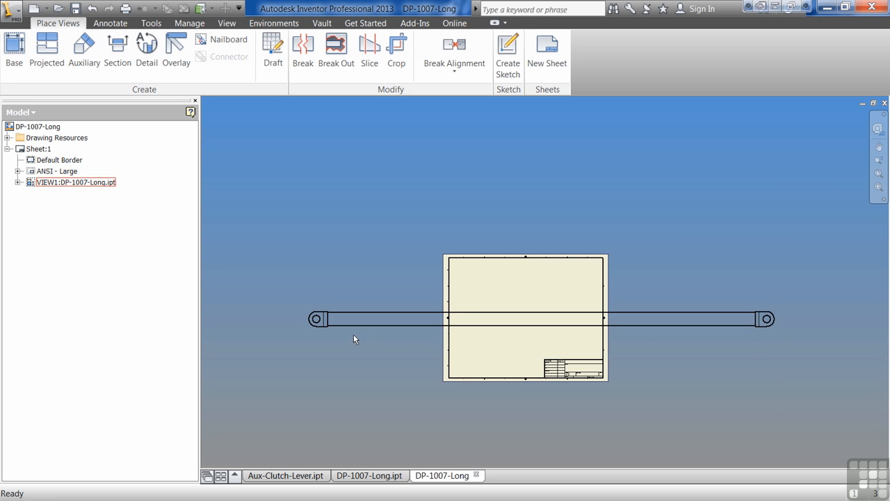
{"action": "left_click", "coordinate": [305, 59]}
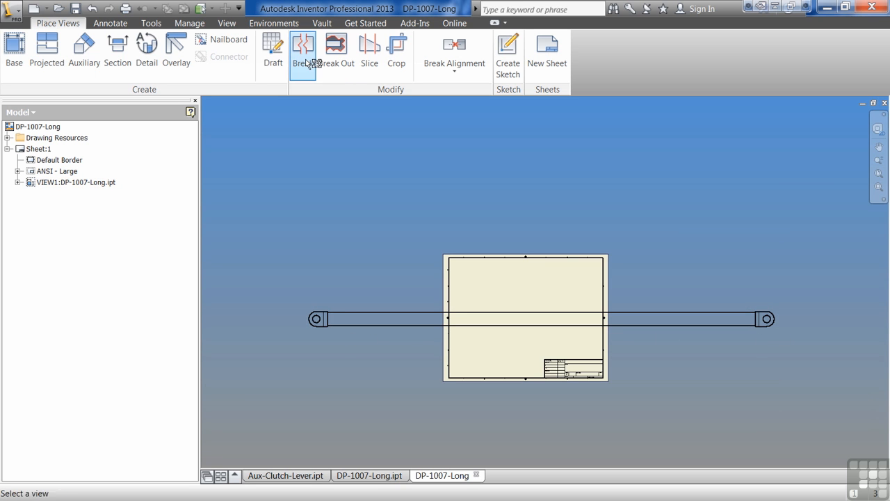
{"action": "left_click", "coordinate": [422, 310]}
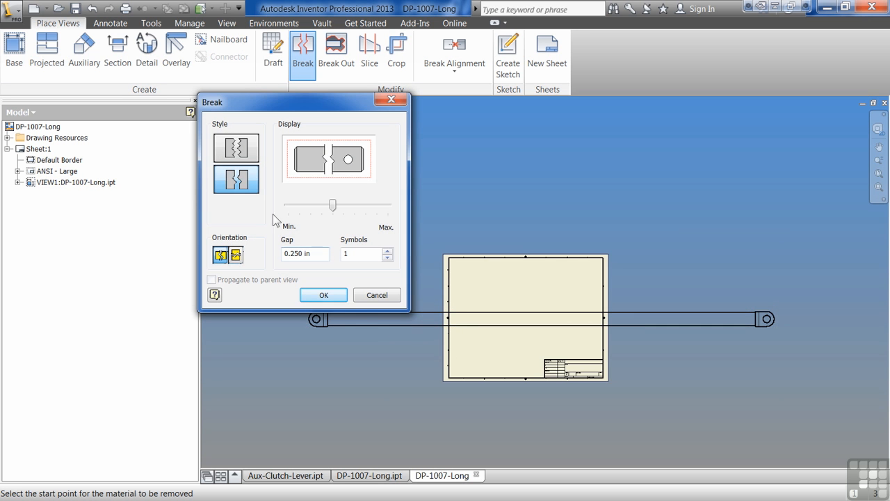
{"action": "left_click", "coordinate": [249, 156]}
{"action": "mouse_move", "coordinate": [333, 205]}
{"action": "left_mouse_down"}
{"action": "mouse_move", "coordinate": [371, 207]}
{"action": "mouse_move", "coordinate": [314, 209]}
{"action": "mouse_move", "coordinate": [349, 207]}
{"action": "mouse_move", "coordinate": [333, 210]}
{"action": "left_mouse_up"}
{"action": "left_click", "coordinate": [242, 182]}
{"action": "left_click", "coordinate": [229, 148]}
{"action": "left_click", "coordinate": [407, 330]}
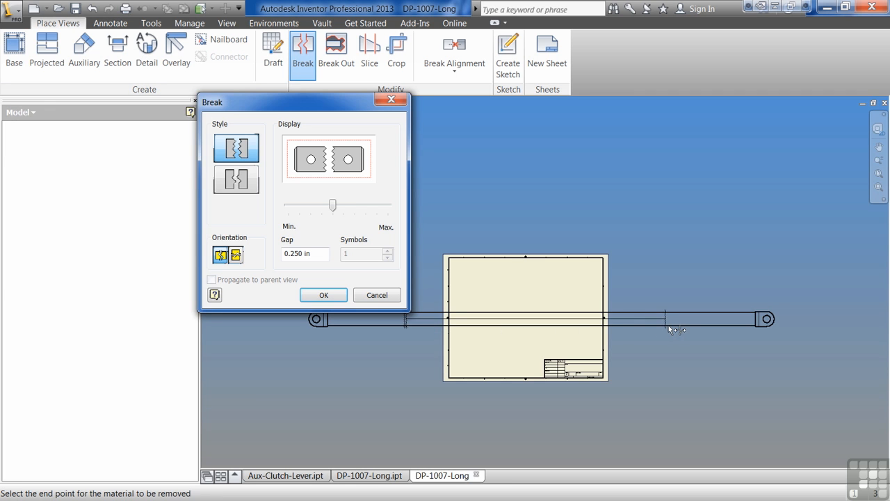
{"action": "left_click", "coordinate": [666, 325]}
{"action": "scroll", "coordinate": [561, 326], "scroll_direction": "up", "scroll_amount": 3}
{"action": "middle_click_drag", "start_coordinate": [562, 332], "coordinate": [534, 337]}
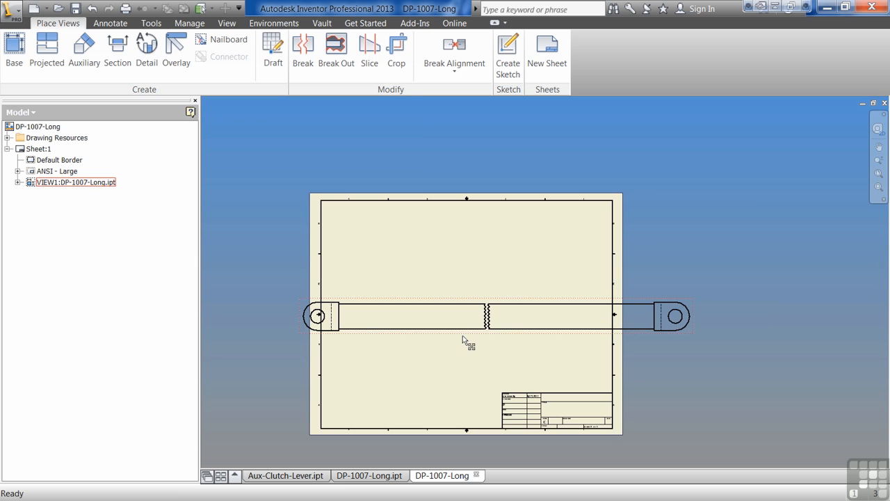
- Center the broken view on the sheet and adjust the amount of removed material until both bar ends fit inside the border
{"action": "mouse_move", "coordinate": [464, 338]}
{"action": "left_mouse_down"}
{"action": "mouse_move", "coordinate": [595, 324]}
{"action": "mouse_move", "coordinate": [488, 326]}
{"action": "mouse_move", "coordinate": [479, 329]}
{"action": "mouse_move", "coordinate": [605, 326]}
{"action": "mouse_move", "coordinate": [496, 322]}
{"action": "mouse_move", "coordinate": [530, 326]}
{"action": "mouse_move", "coordinate": [450, 337]}
{"action": "left_mouse_up"}
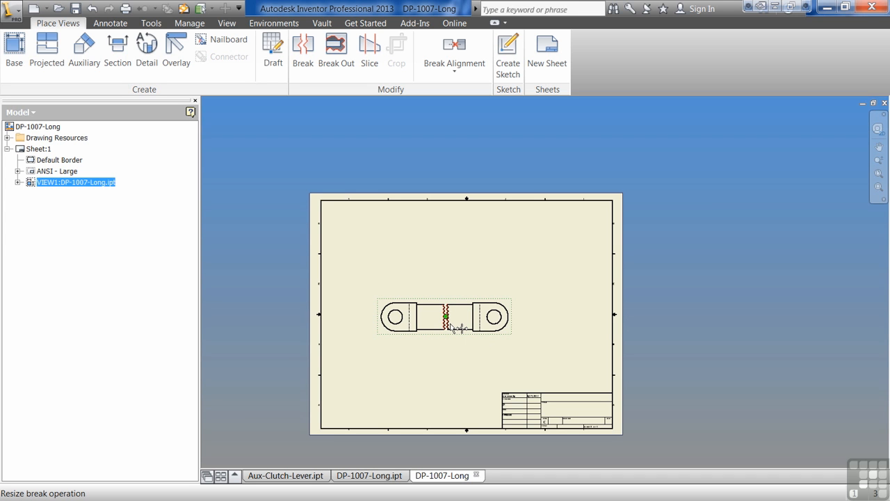
{"action": "left_click_drag", "start_coordinate": [454, 327], "coordinate": [496, 327]}
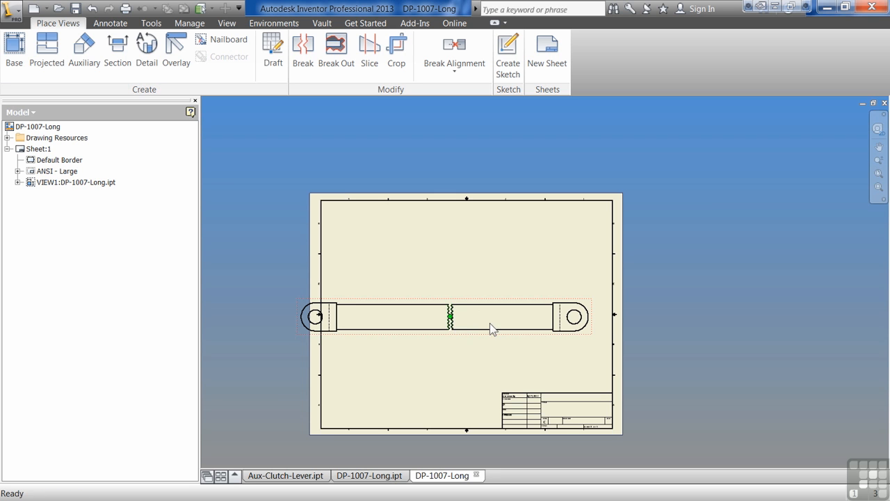
{"action": "left_click_drag", "start_coordinate": [451, 327], "coordinate": [394, 333]}
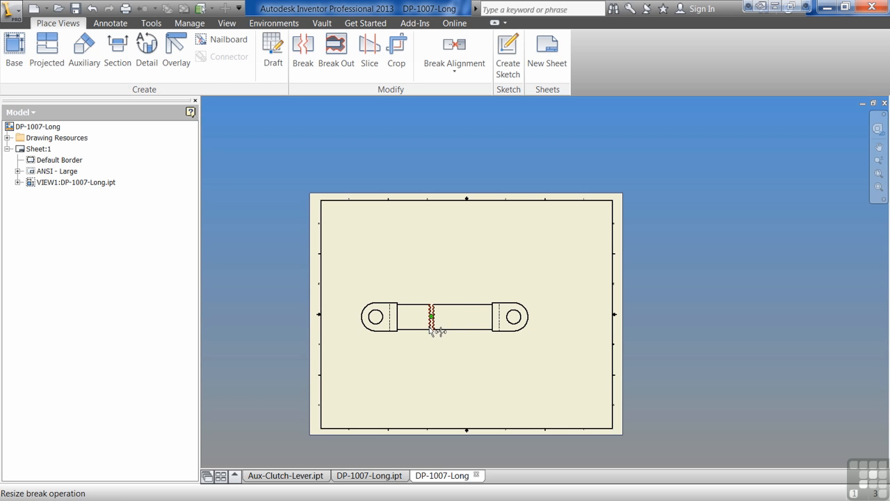
{"action": "left_click_drag", "start_coordinate": [432, 327], "coordinate": [568, 328]}
{"action": "left_click_drag", "start_coordinate": [505, 328], "coordinate": [392, 330]}
{"action": "left_click_drag", "start_coordinate": [447, 329], "coordinate": [425, 329]}
{"action": "left_click_drag", "start_coordinate": [409, 319], "coordinate": [443, 337]}
- Lengthen the broken view by moving its break lines toward the left bar end, and place it in the sheet's upper half
{"action": "scroll", "coordinate": [430, 317], "scroll_direction": "down", "scroll_amount": 3}
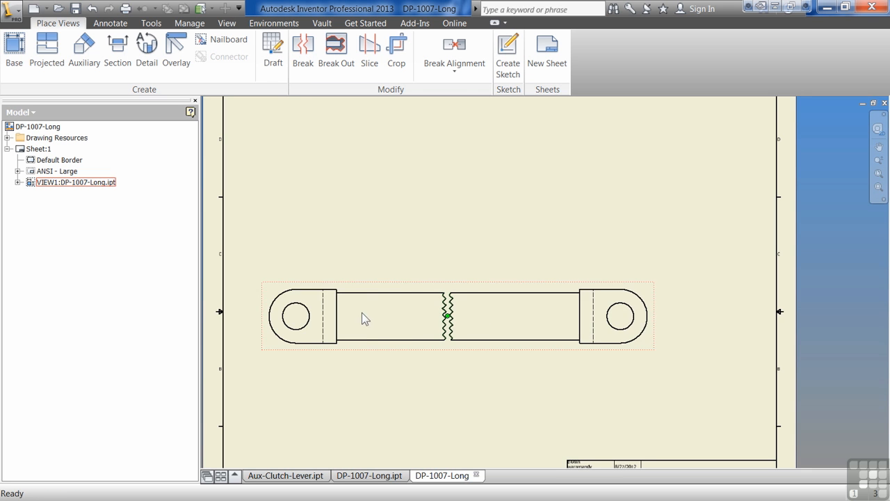
{"action": "scroll", "coordinate": [352, 350], "scroll_direction": "up", "scroll_amount": 2}
{"action": "middle_click_drag", "start_coordinate": [412, 373], "coordinate": [422, 331]}
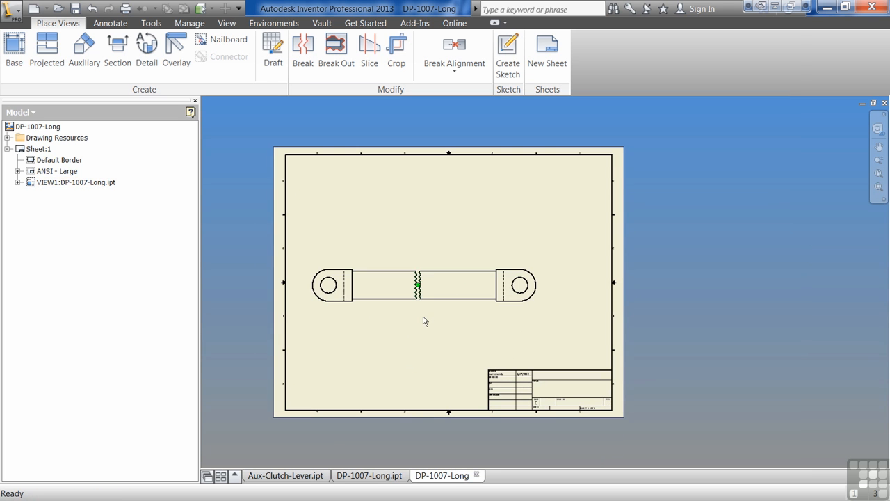
{"action": "left_click_drag", "start_coordinate": [433, 306], "coordinate": [378, 259]}
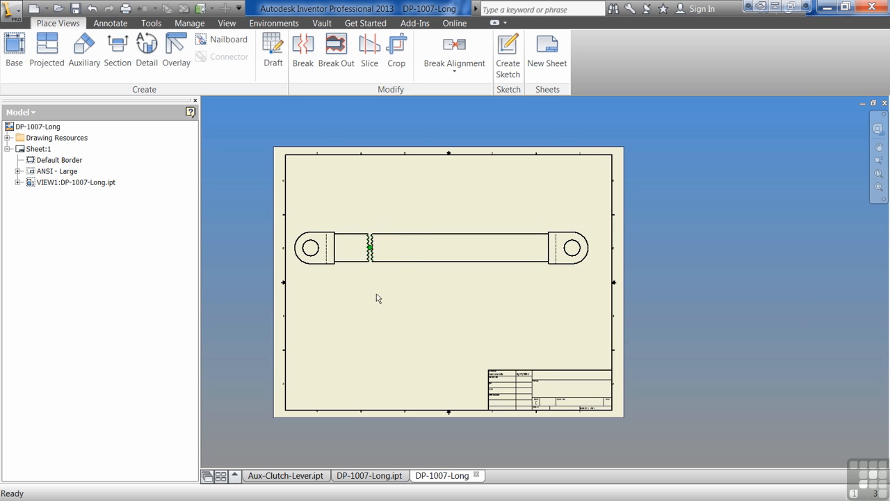
{"action": "left_click", "coordinate": [410, 263]}
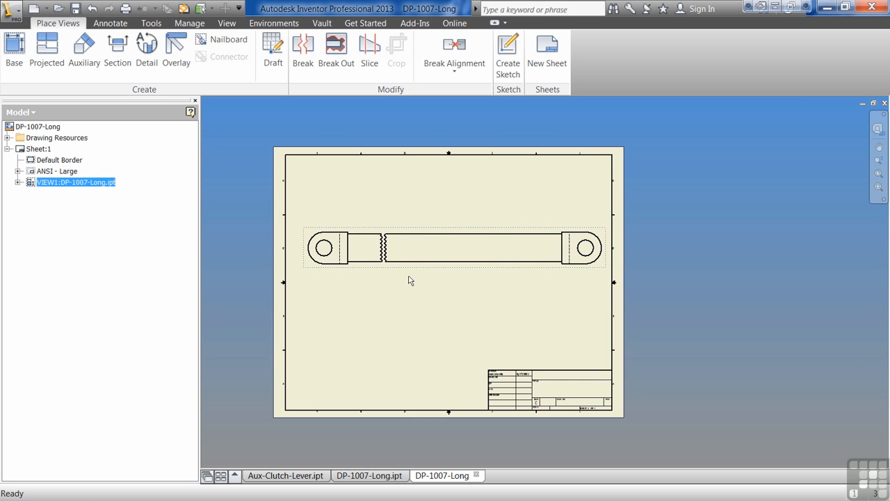
- Edit the break in the bar view and change its style from rectangular to structural
{"action": "right_click", "coordinate": [383, 249]}
{"action": "left_click", "coordinate": [372, 334]}
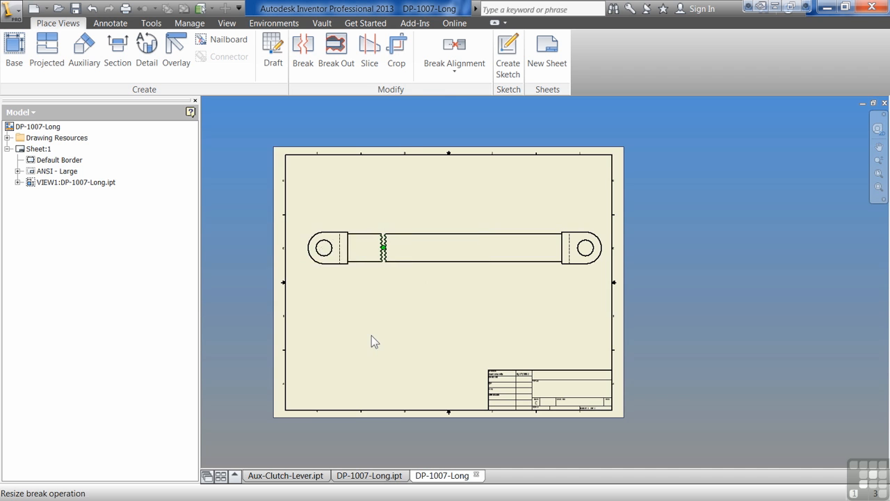
{"action": "left_click", "coordinate": [236, 180]}
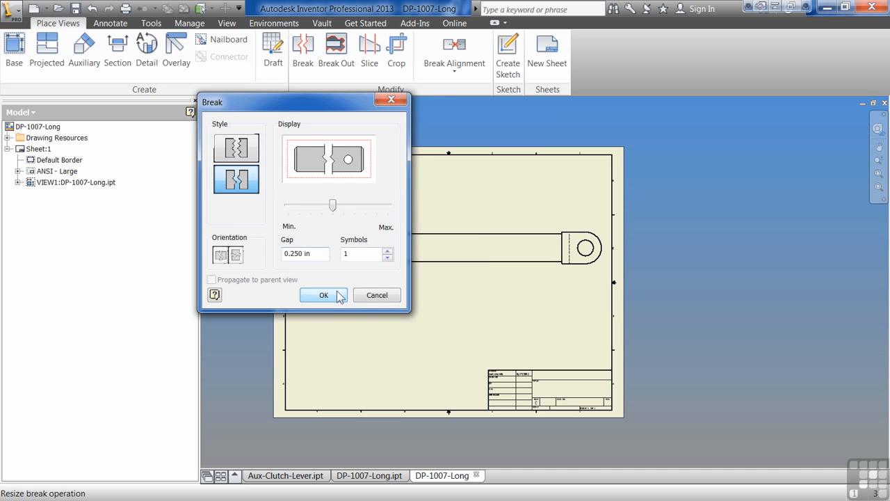
{"action": "left_click", "coordinate": [323, 295]}
- Enlarge the structural break symbol to nearly the maximum display size and set the break gap to 0.50 in
{"action": "scroll", "coordinate": [384, 248], "scroll_direction": "up", "scroll_amount": 3}
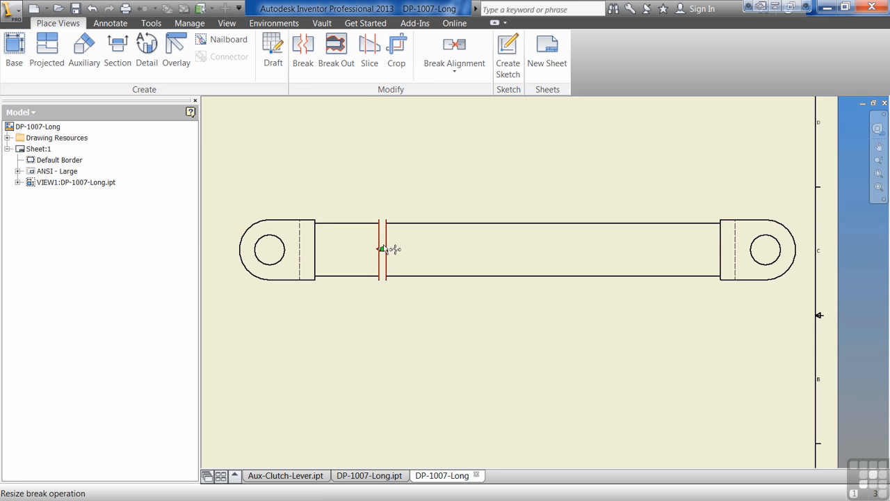
{"action": "right_click", "coordinate": [385, 276]}
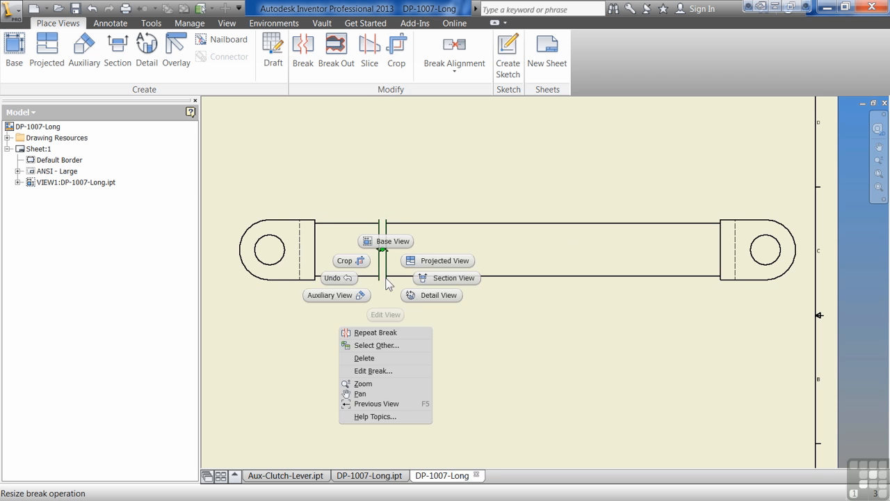
{"action": "left_click", "coordinate": [388, 368]}
{"action": "left_click_drag", "start_coordinate": [333, 205], "coordinate": [364, 206]}
{"action": "left_click", "coordinate": [335, 293]}
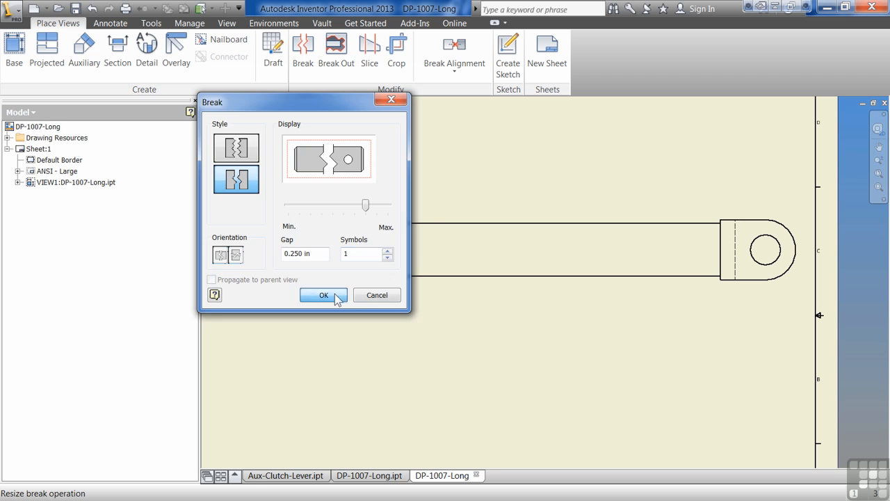
{"action": "right_click", "coordinate": [385, 255]}
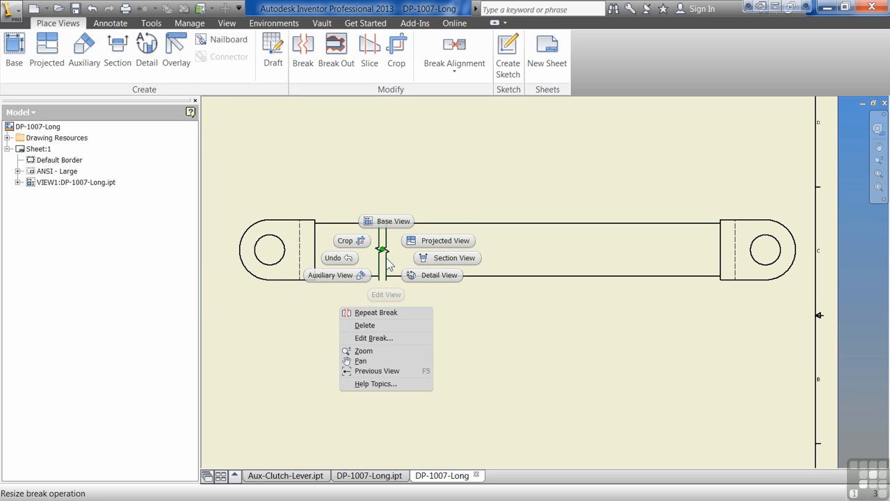
{"action": "left_click", "coordinate": [390, 340]}
{"action": "left_click_drag", "start_coordinate": [365, 205], "coordinate": [375, 207]}
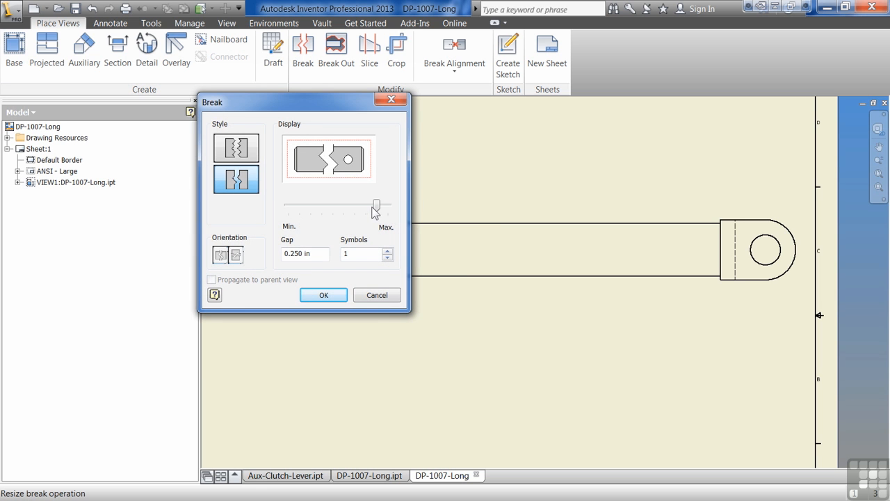
{"action": "left_click", "coordinate": [323, 295]}
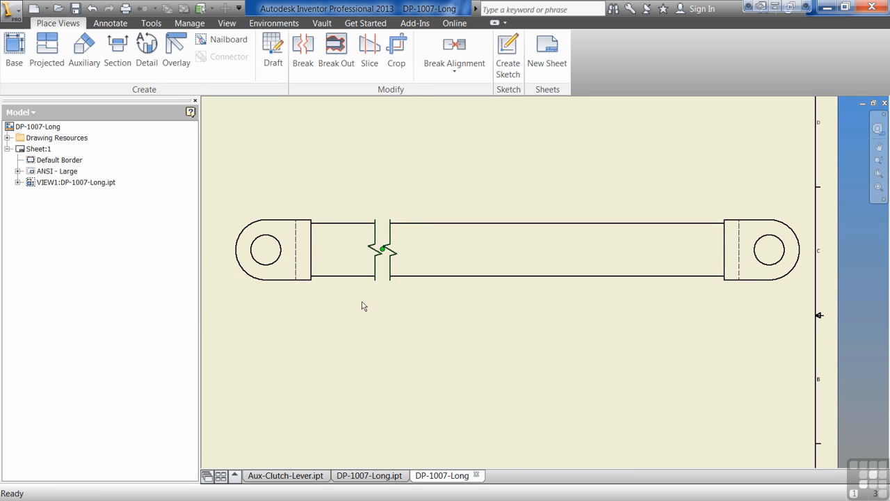
- Edit the break and switch its style to rectangular
{"action": "right_click", "coordinate": [400, 269]}
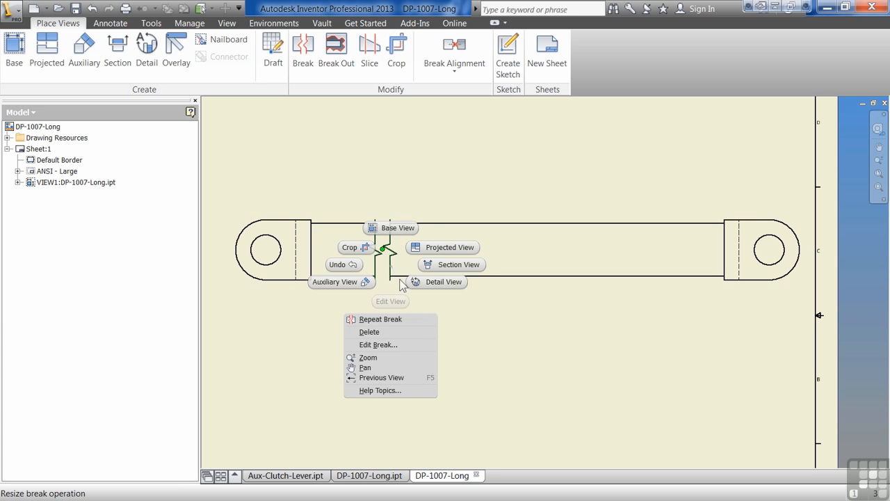
{"action": "left_click", "coordinate": [397, 341]}
{"action": "left_click", "coordinate": [237, 147]}
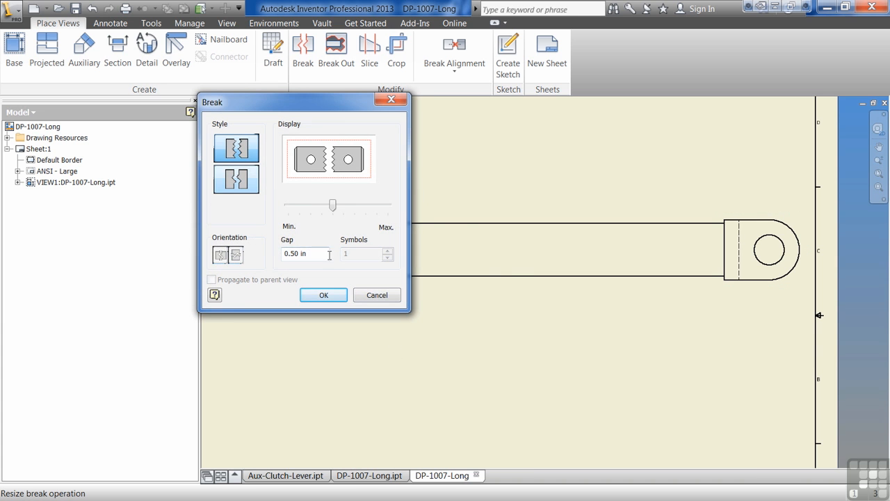
{"action": "left_click", "coordinate": [324, 295]}
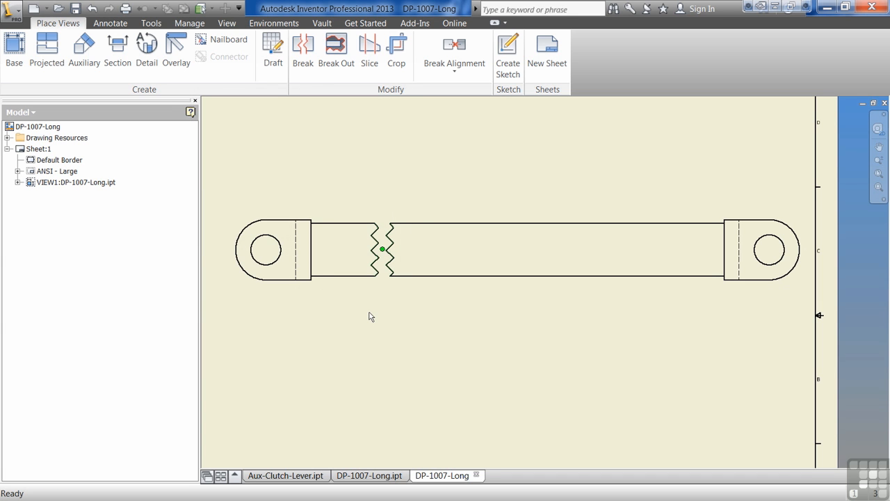
- Edit the break to use the structural style with three symbols on each break line
{"action": "right_click", "coordinate": [391, 270]}
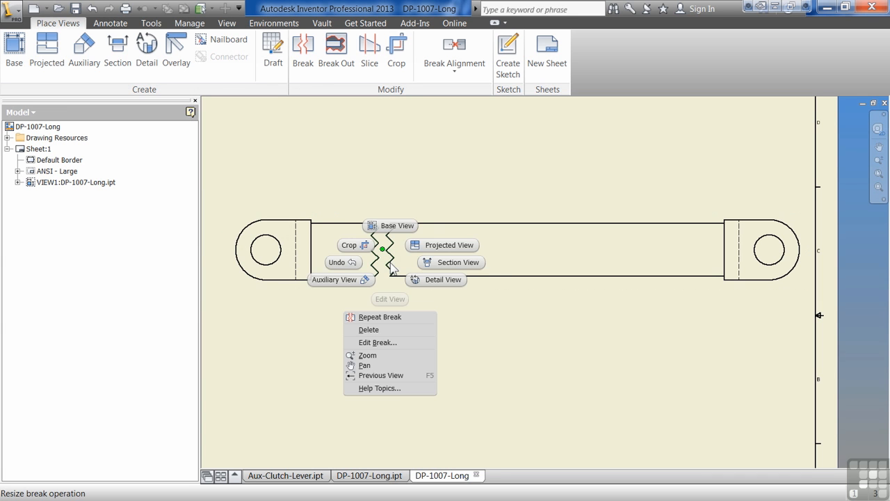
{"action": "left_click", "coordinate": [399, 342]}
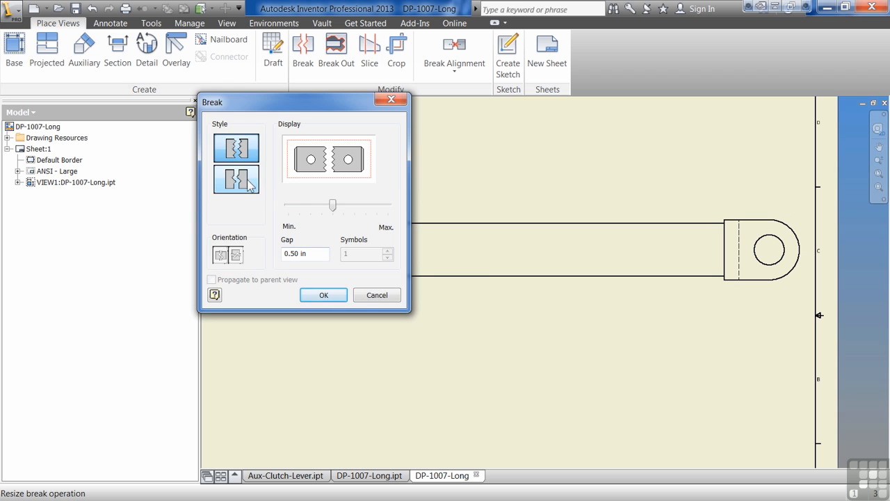
{"action": "left_click", "coordinate": [249, 183]}
{"action": "left_click", "coordinate": [387, 252]}
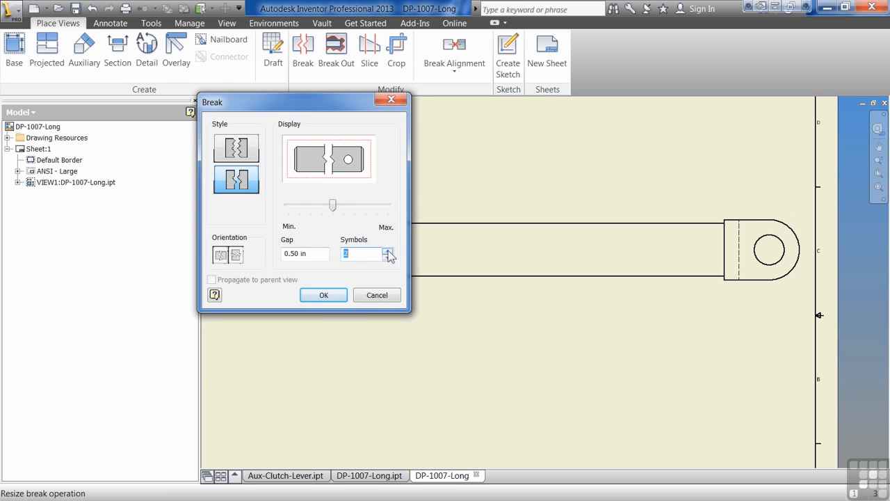
{"action": "left_click", "coordinate": [332, 296]}
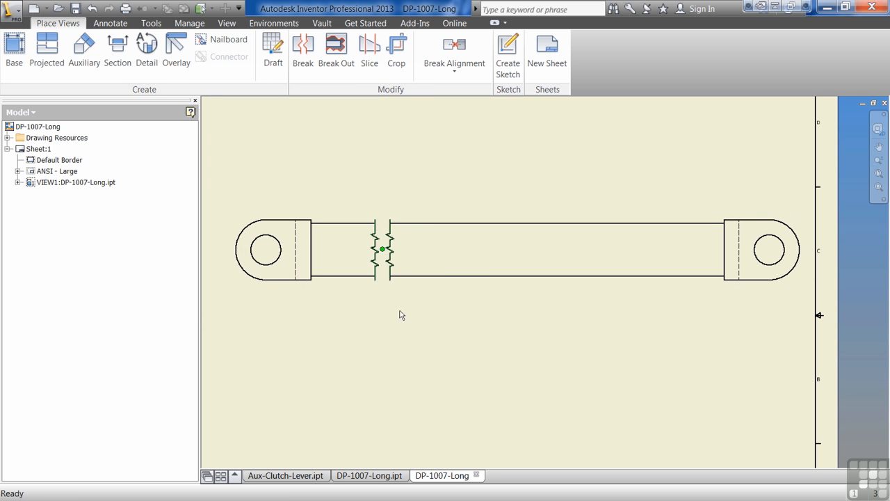
- Reposition the bar view within the sheet border and move its break lines to the right to shorten the displayed bar
{"action": "scroll", "coordinate": [369, 283], "scroll_direction": "up", "scroll_amount": 2}
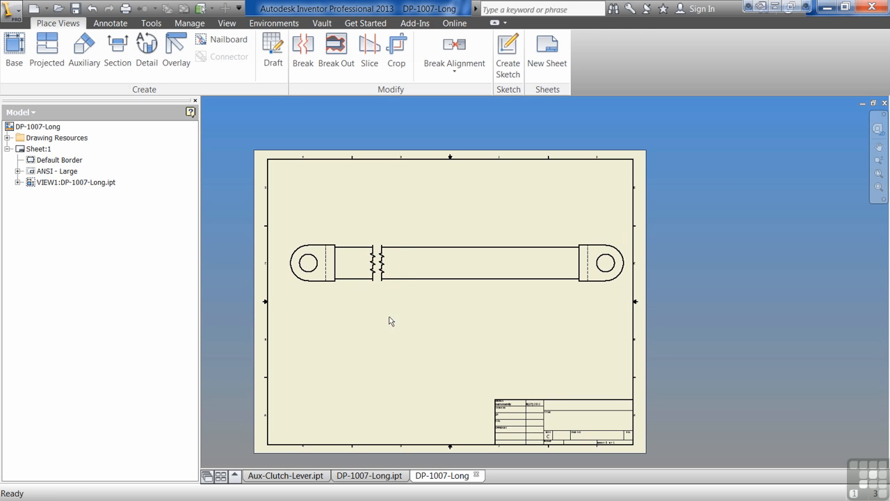
{"action": "left_click", "coordinate": [452, 281]}
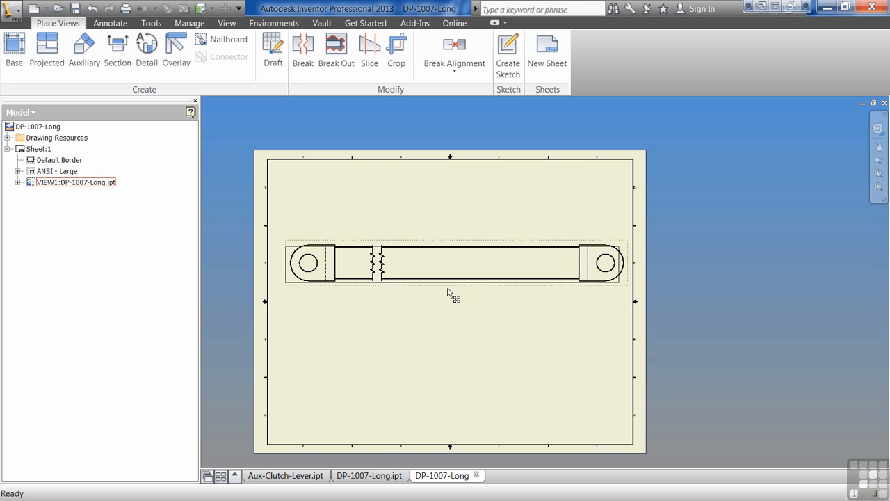
{"action": "left_click_drag", "start_coordinate": [457, 286], "coordinate": [445, 289]}
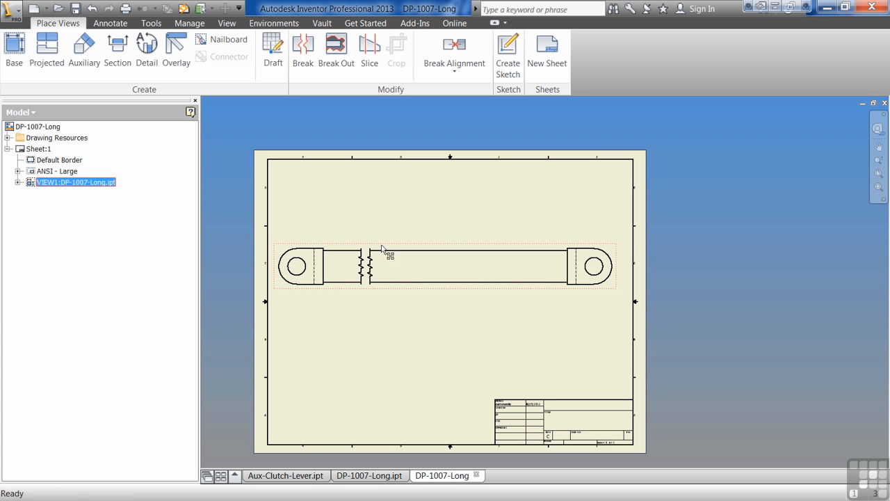
{"action": "left_click_drag", "start_coordinate": [400, 292], "coordinate": [409, 292]}
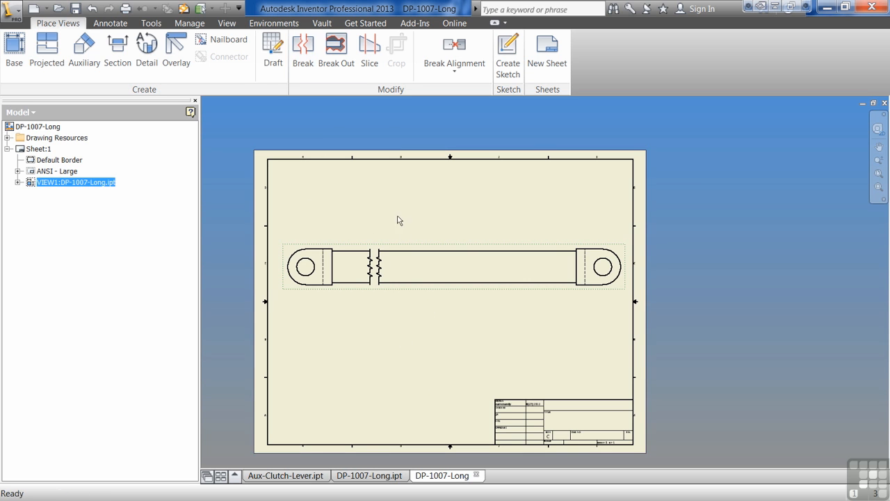
{"action": "left_click_drag", "start_coordinate": [389, 280], "coordinate": [422, 283]}
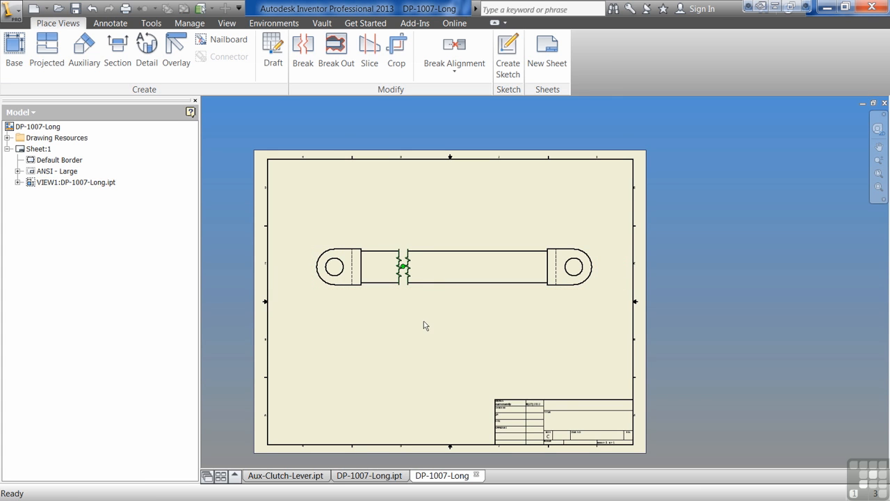